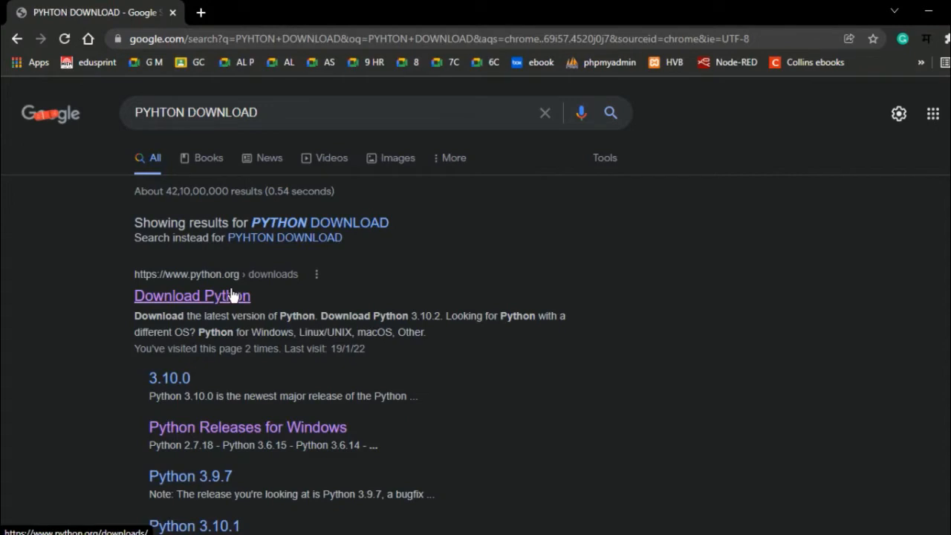
# Open the official Python downloads page from the search results and download Python 3.10.2 for Windows
pyautogui.click(233, 295)
pyautogui.click(217, 303)
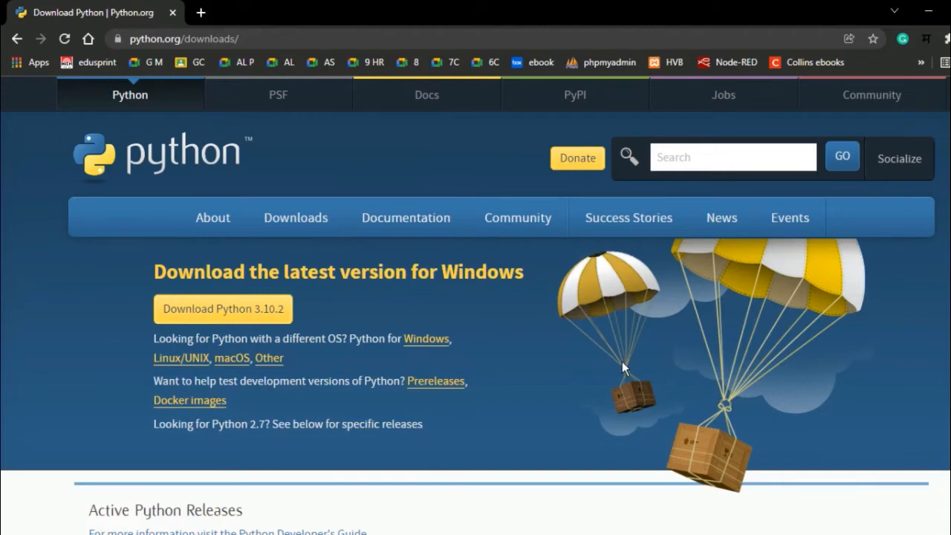
pyautogui.click(230, 314)
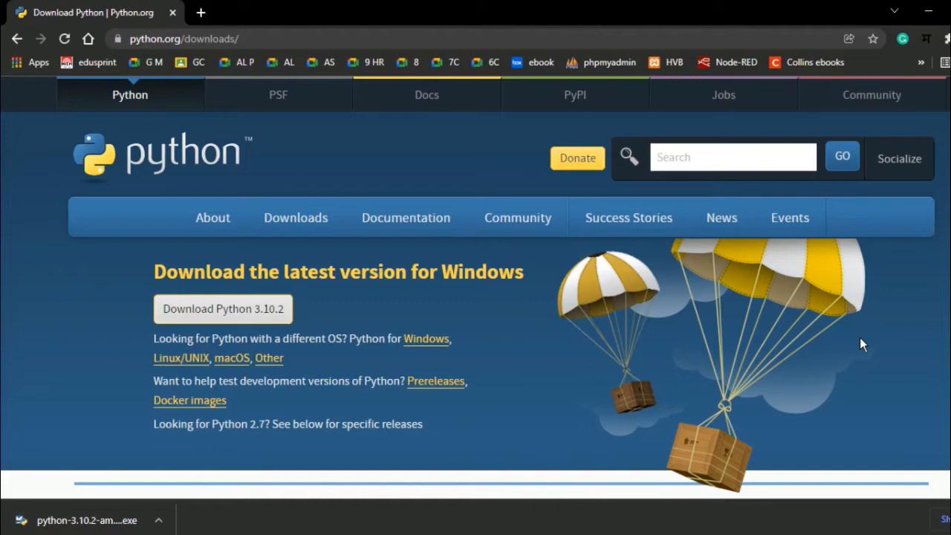
# Run the downloaded Python 3.10.2 installer, install it with the default settings, and close the setup
pyautogui.click(159, 520)
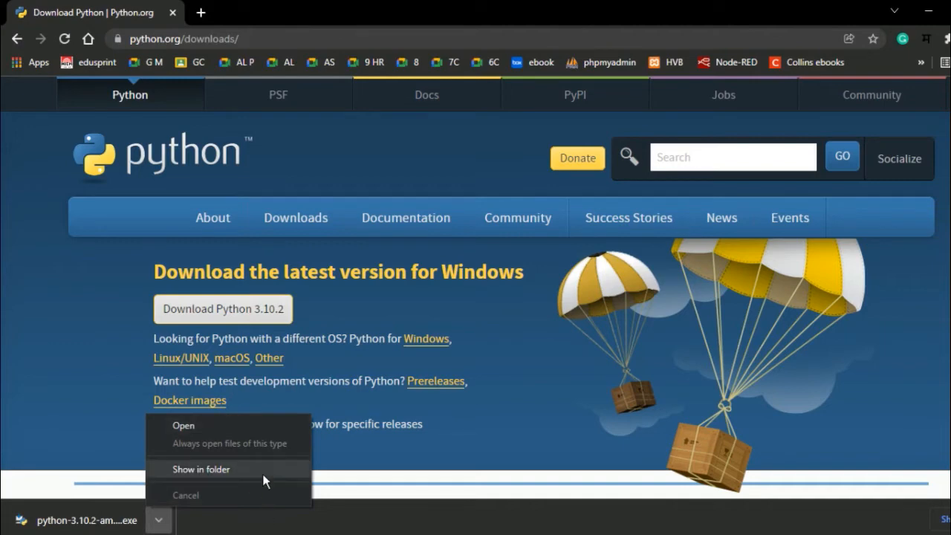
pyautogui.click(264, 429)
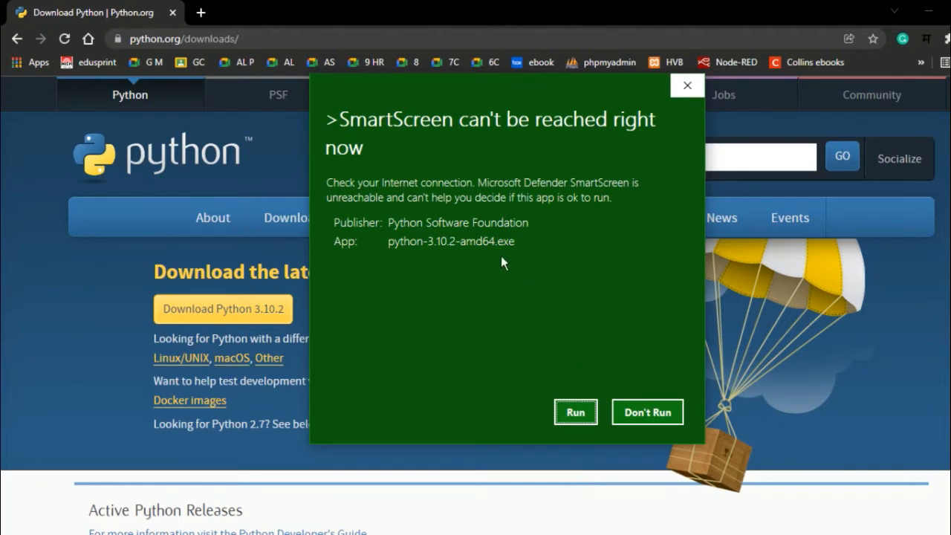
pyautogui.click(582, 409)
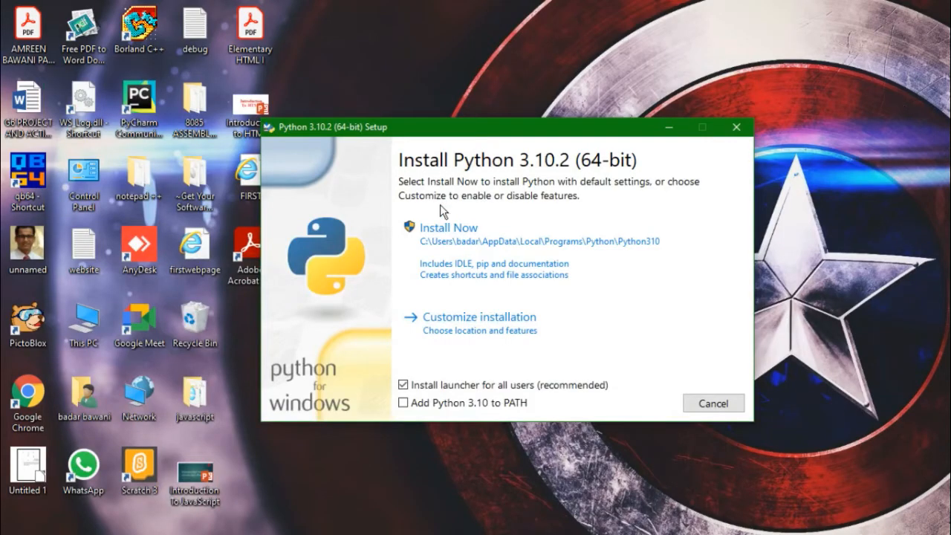
pyautogui.click(478, 264)
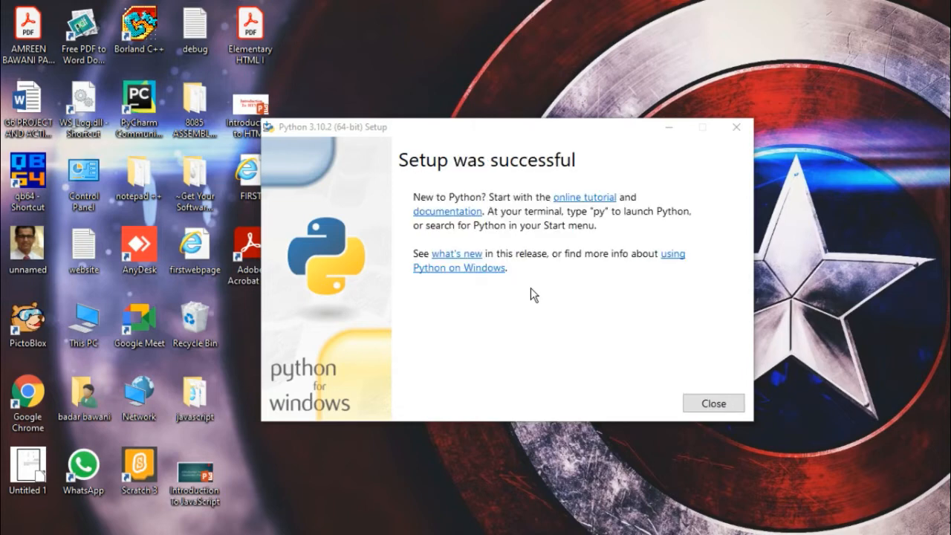
pyautogui.click(713, 404)
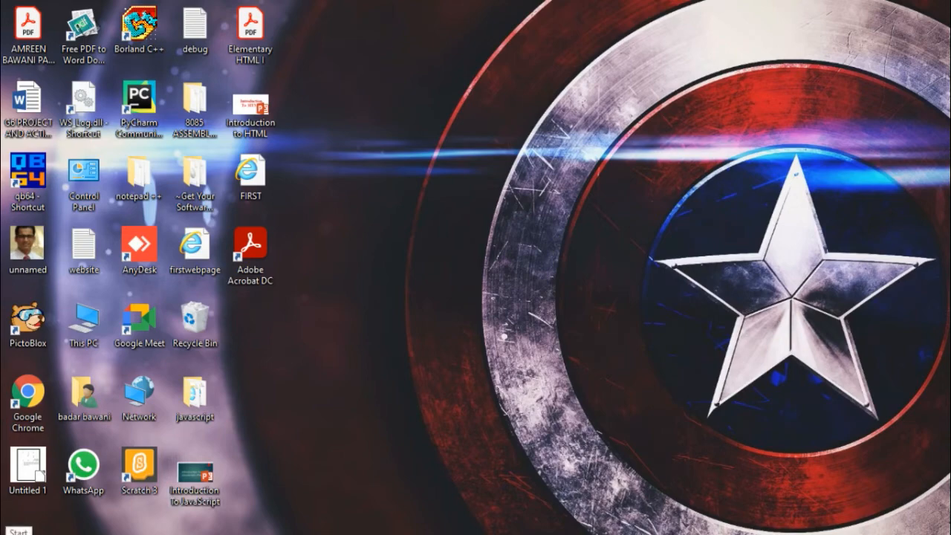
# Launch IDLE (Python 3.10 64-bit) from the installed programs and move its shell window clear of the desktop icons
pyautogui.click(19, 531)
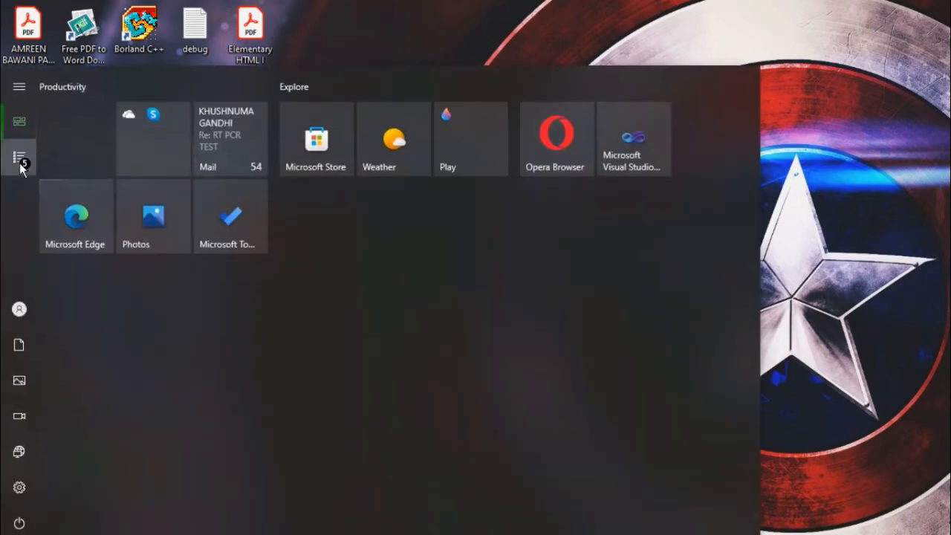
pyautogui.click(20, 159)
pyautogui.scroll(-10, 115, 294)
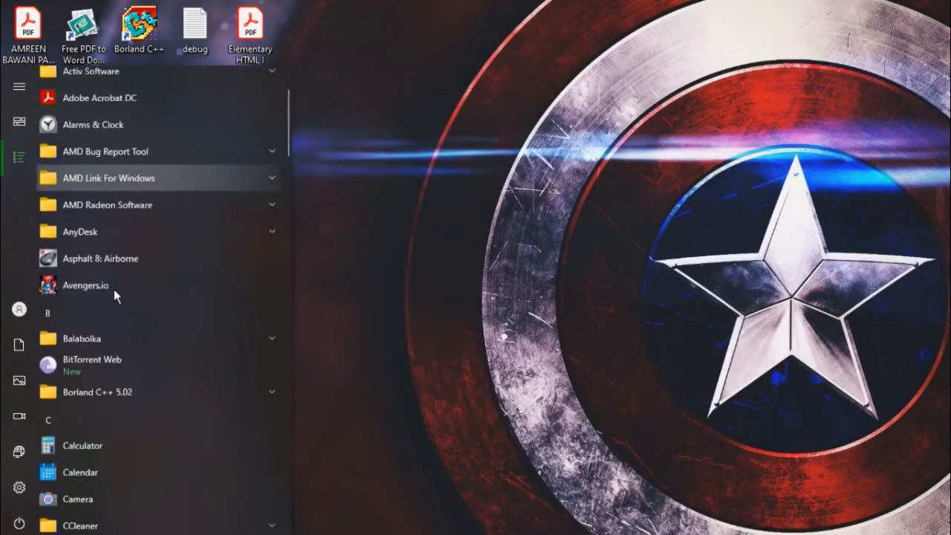
pyautogui.scroll(-10, 115, 296)
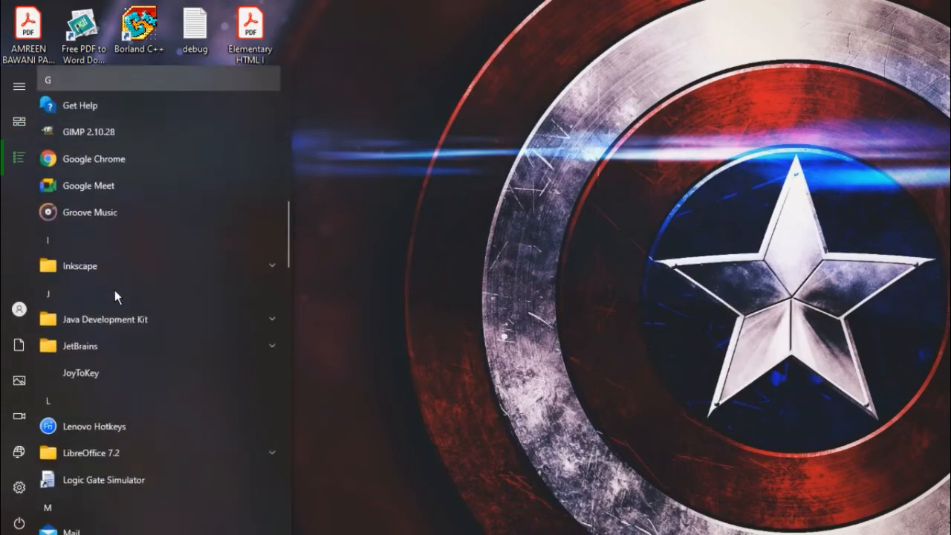
pyautogui.scroll(-3, 114, 290)
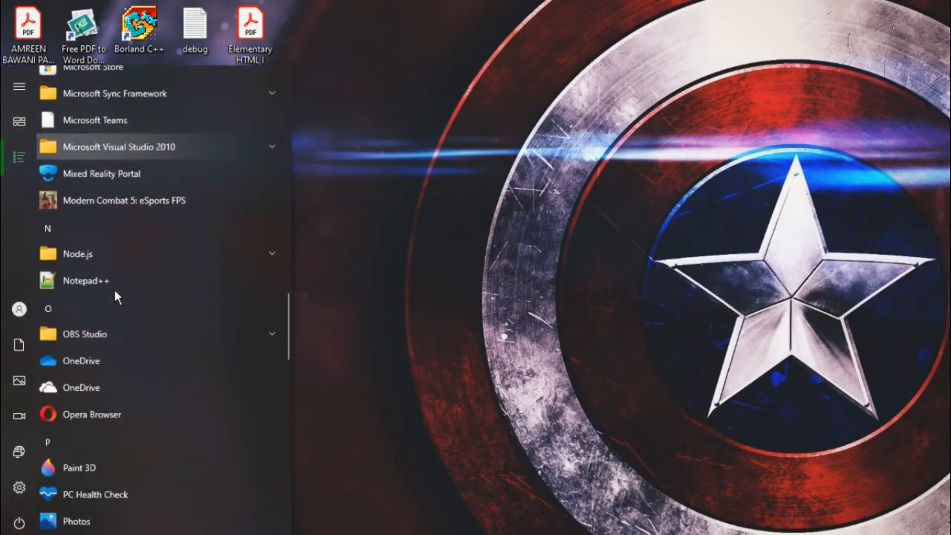
pyautogui.scroll(-6, 115, 291)
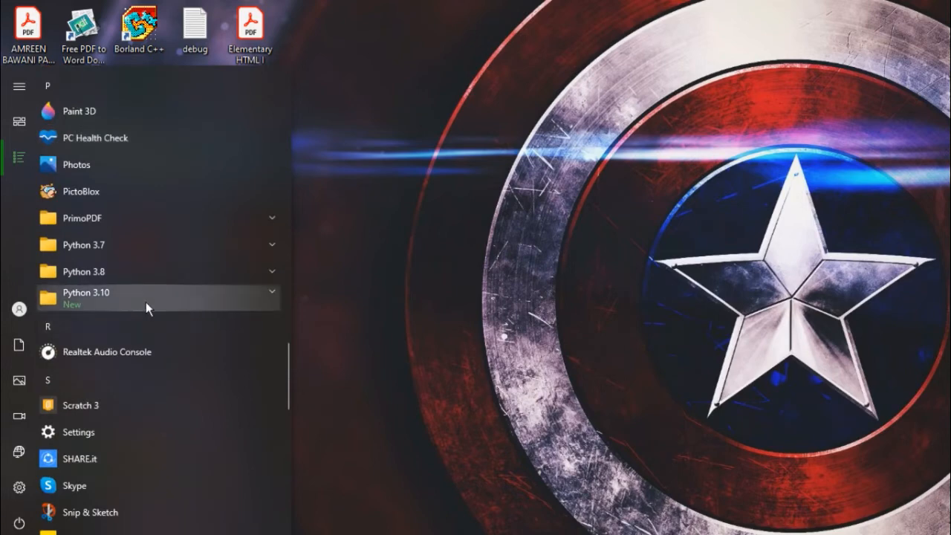
pyautogui.click(146, 303)
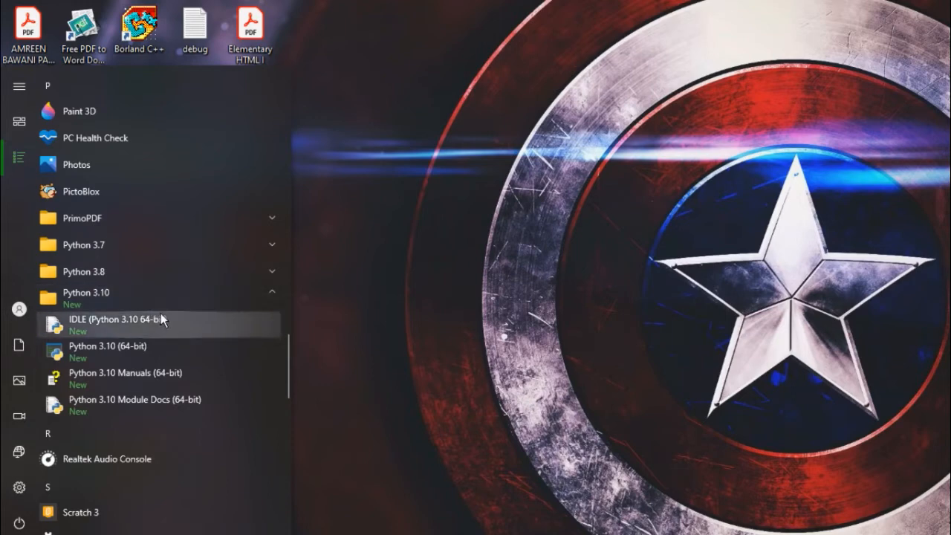
pyautogui.click(203, 330)
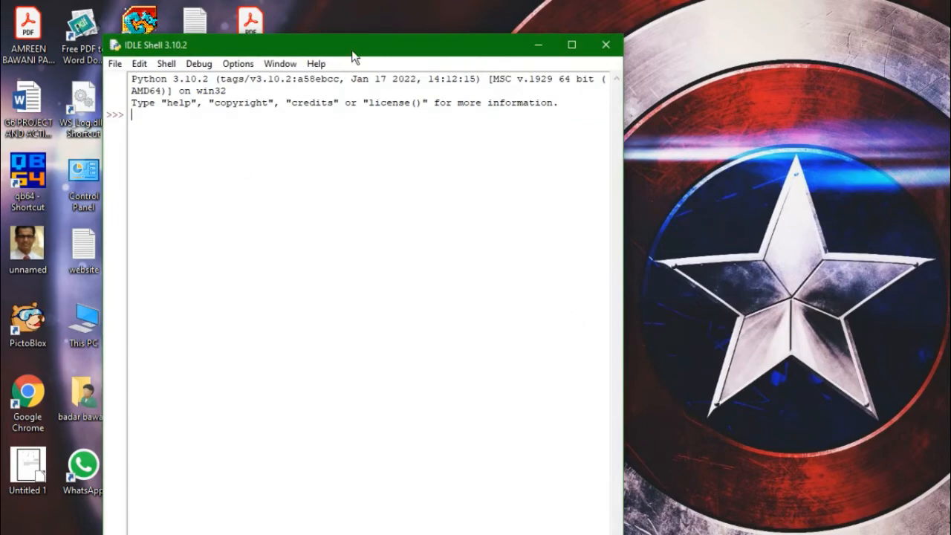
pyautogui.moveTo(355, 52); pyautogui.dragTo(519, 41)
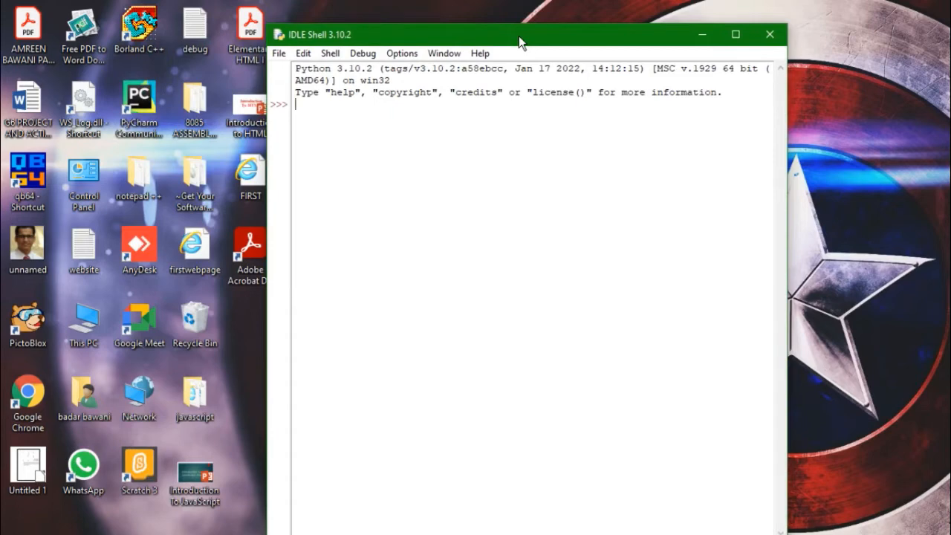
# Run print("first python program") in the IDLE shell
pyautogui.write('print')
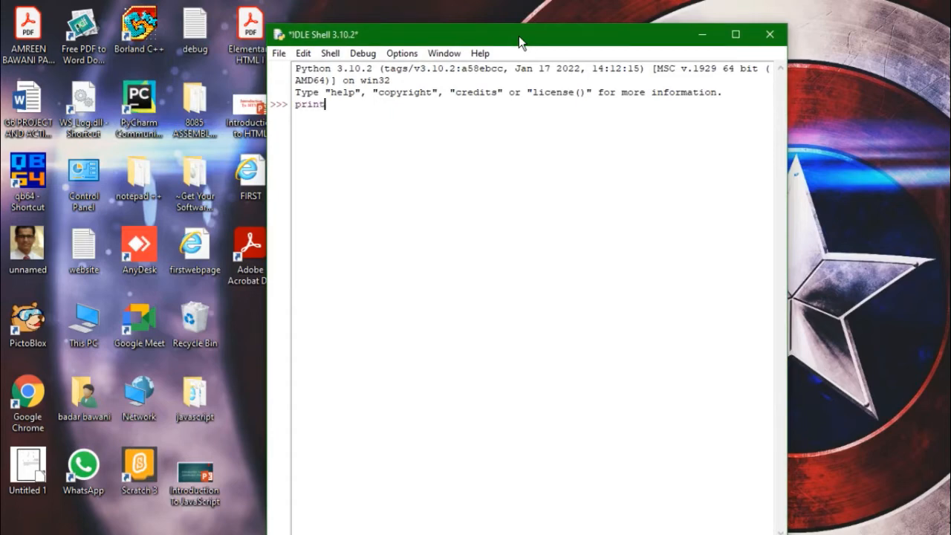
pyautogui.write('("')
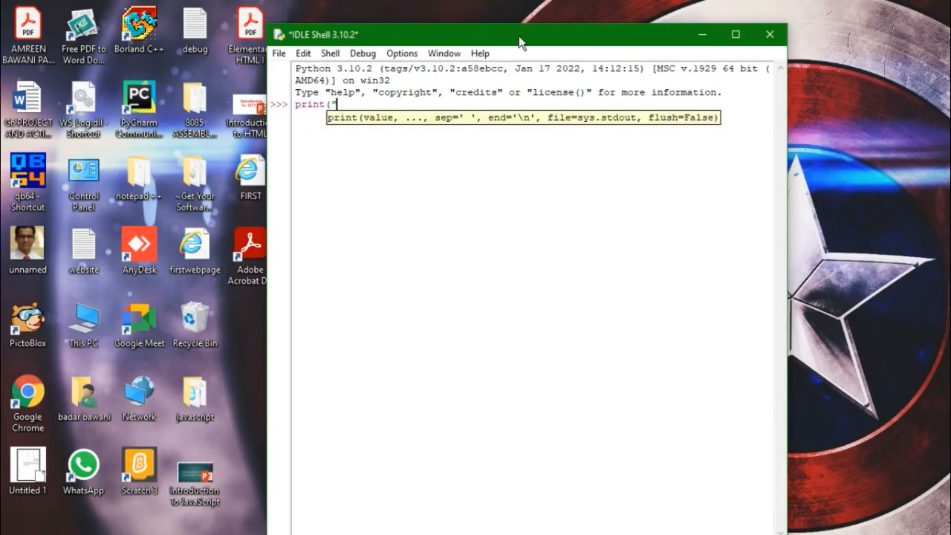
pyautogui.write('first python progra')
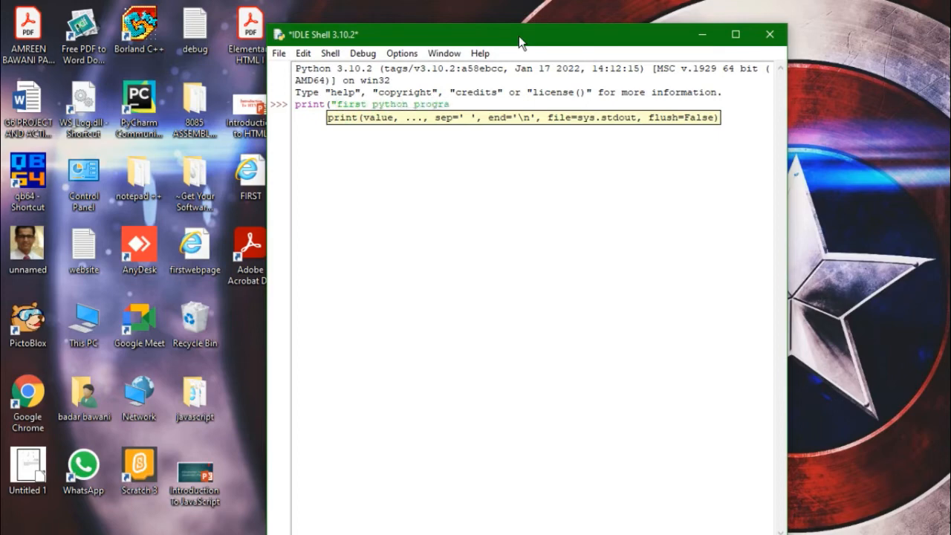
pyautogui.write('m")')
pyautogui.press('Return')
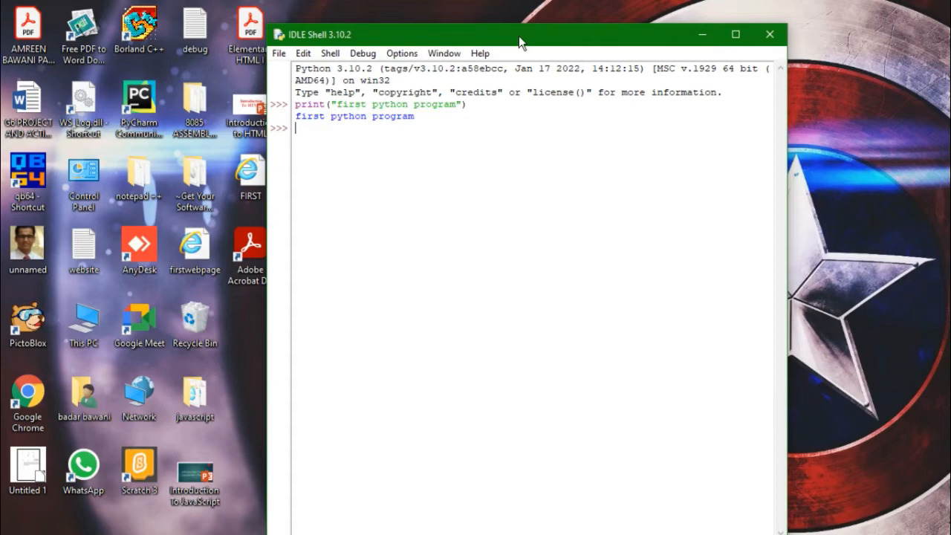
# Create a new Python file beside the shell and write a print statement that outputs a person's full name
pyautogui.click(279, 54)
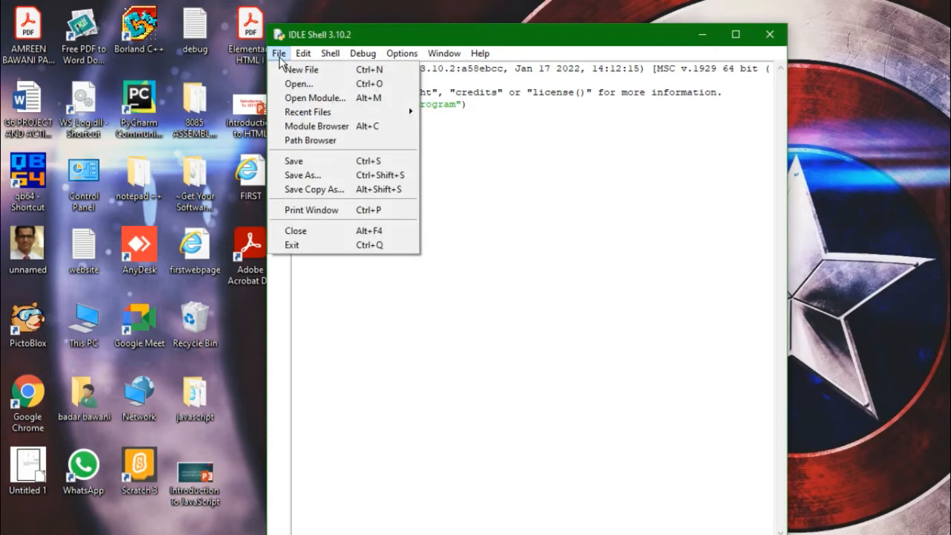
pyautogui.click(301, 74)
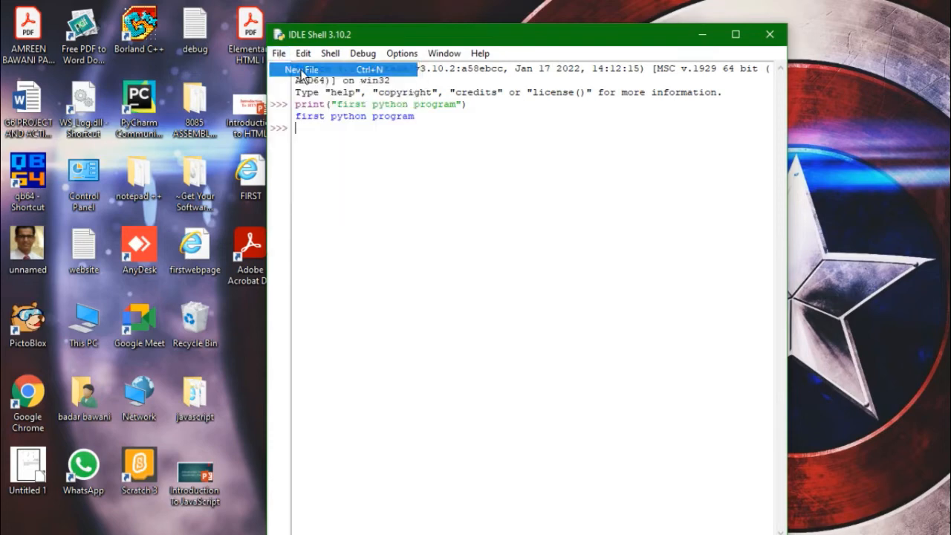
pyautogui.moveTo(350, 32); pyautogui.dragTo(809, 20)
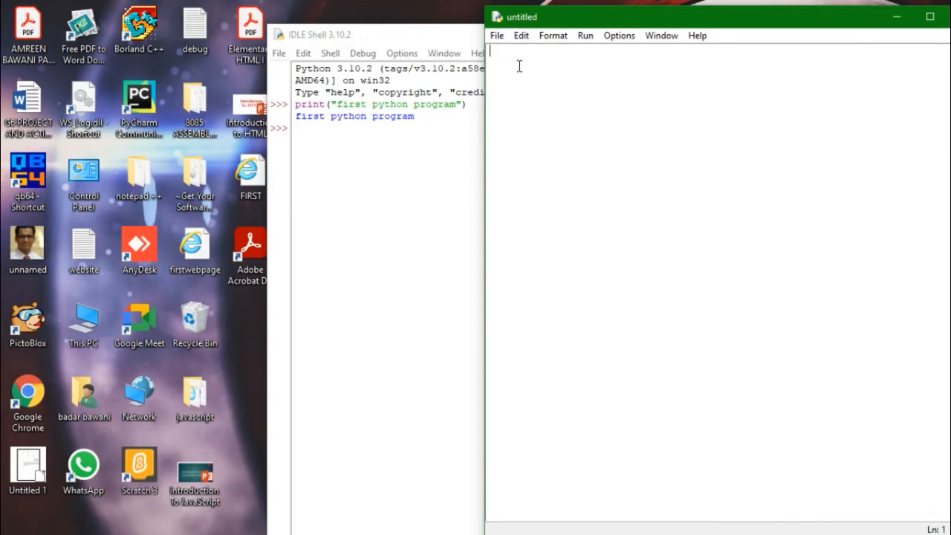
pyautogui.write('print(')
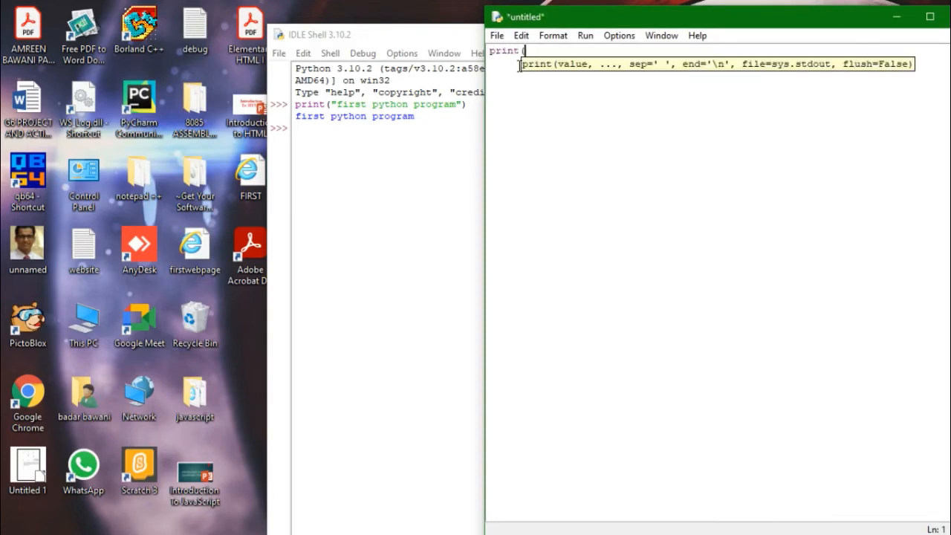
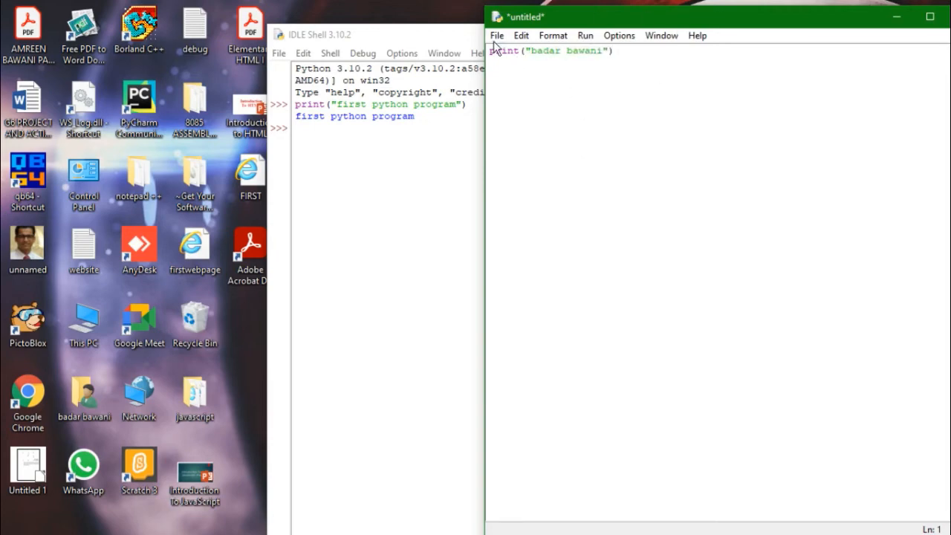
# Start saving the script under a new name, and create and open a folder named python on the Desktop
pyautogui.click(497, 37)
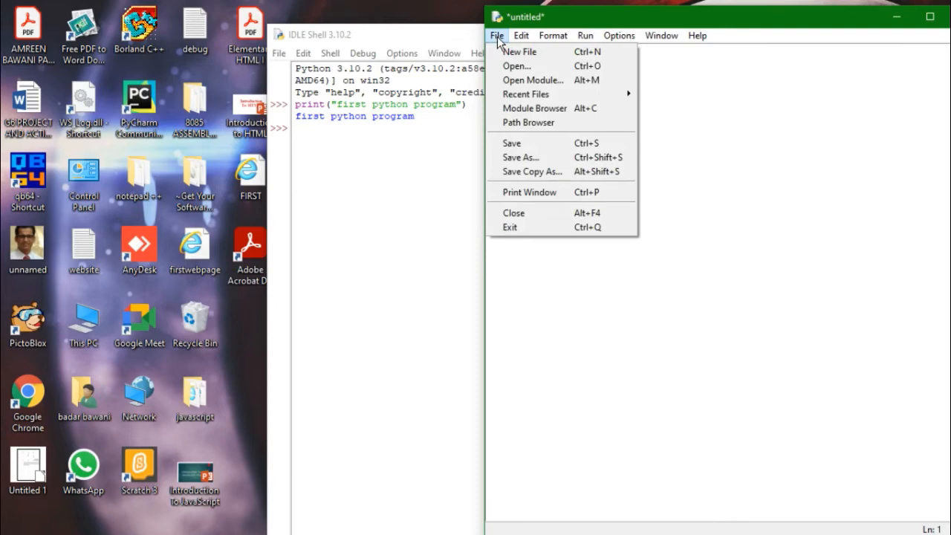
pyautogui.click(541, 157)
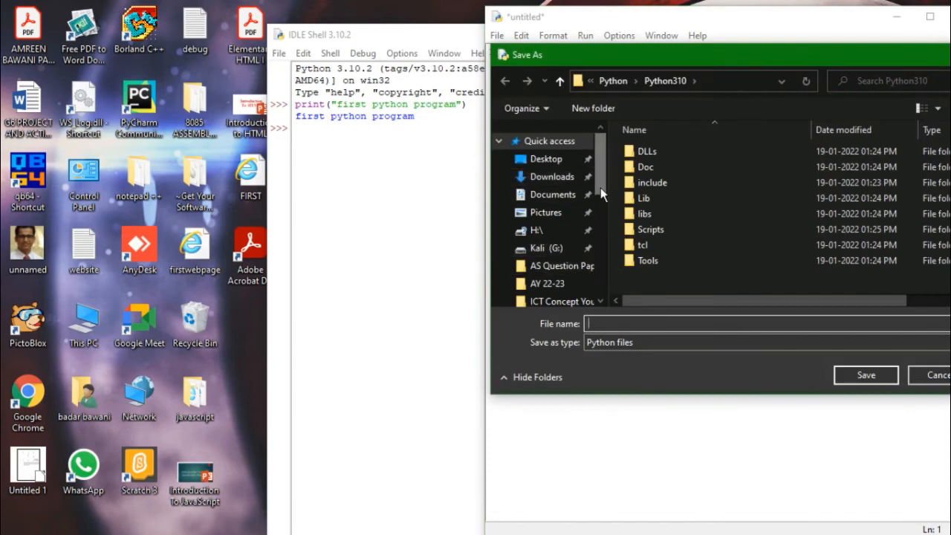
pyautogui.click(570, 164)
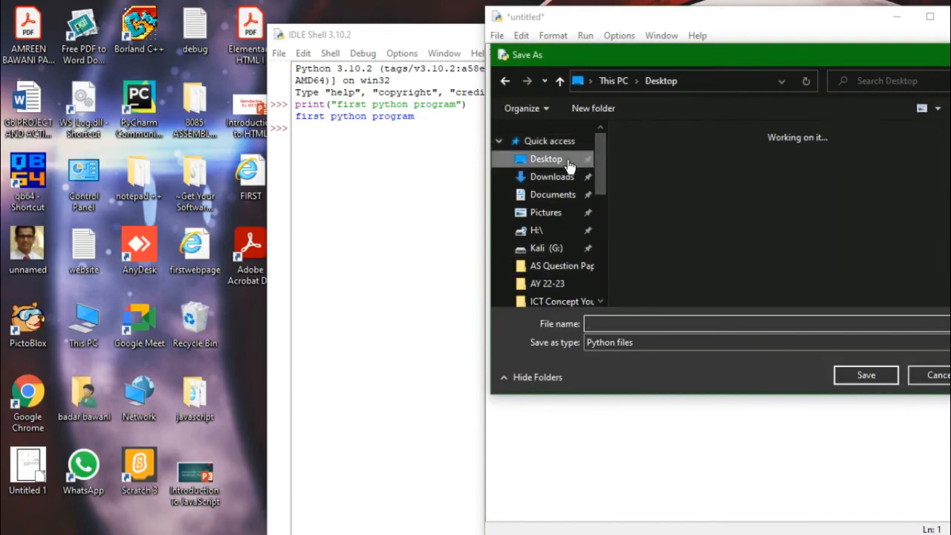
pyautogui.click(583, 107)
pyautogui.write('python')
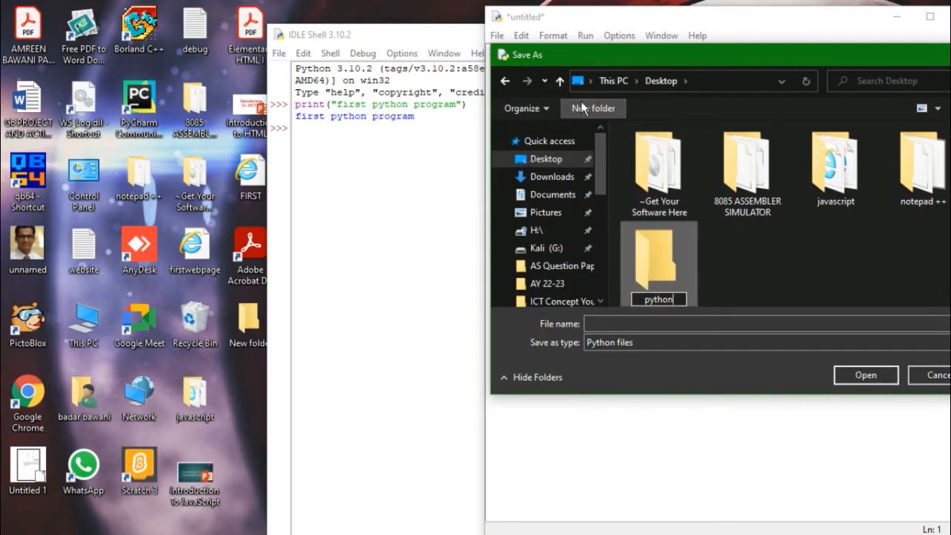
pyautogui.press('Return')
pyautogui.press('Return')
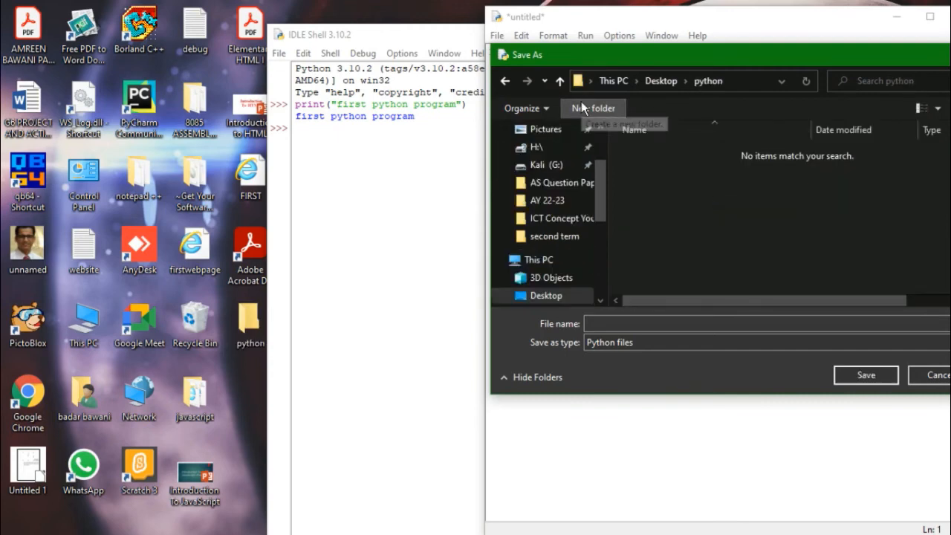
# Save the script as 1prog.py in the python folder and run the module
pyautogui.click(651, 325)
pyautogui.write('1pr')
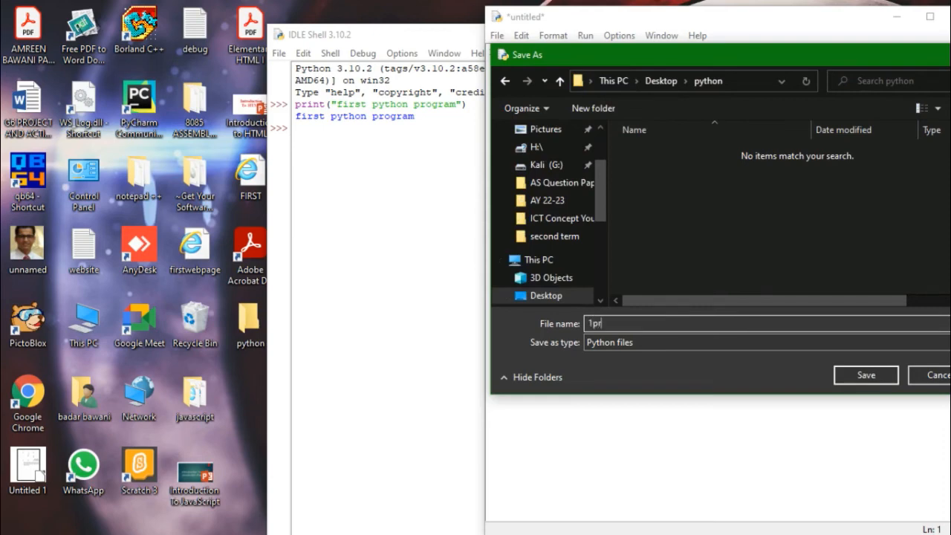
pyautogui.write('og.py')
pyautogui.press('Return')
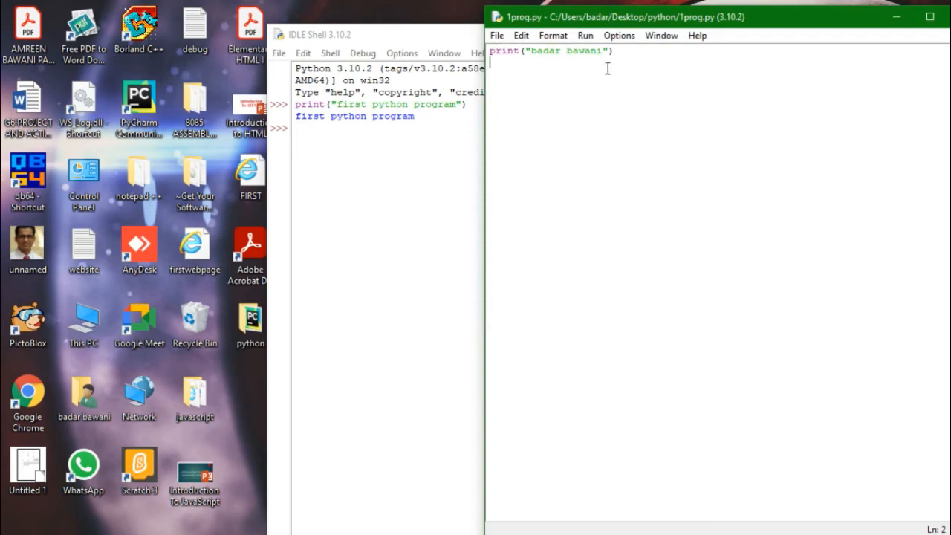
pyautogui.click(587, 35)
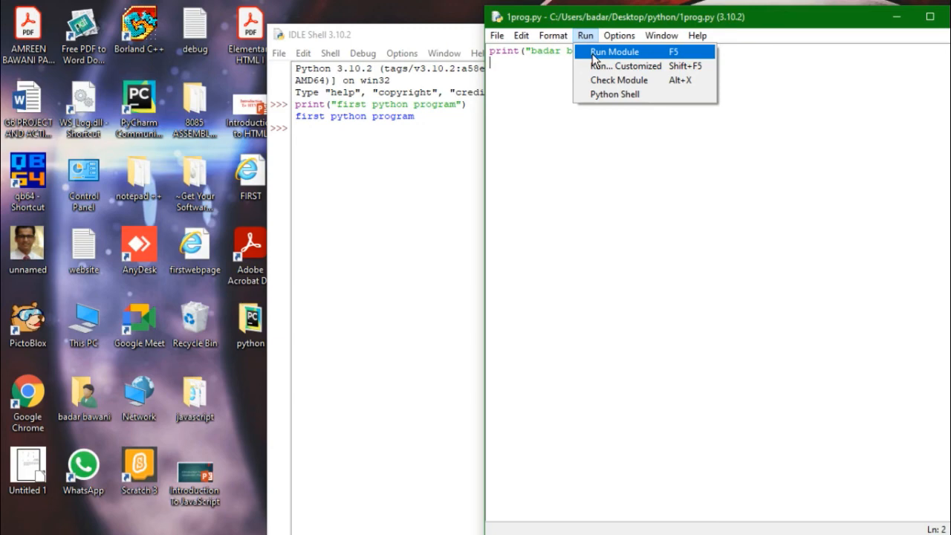
pyautogui.click(595, 53)
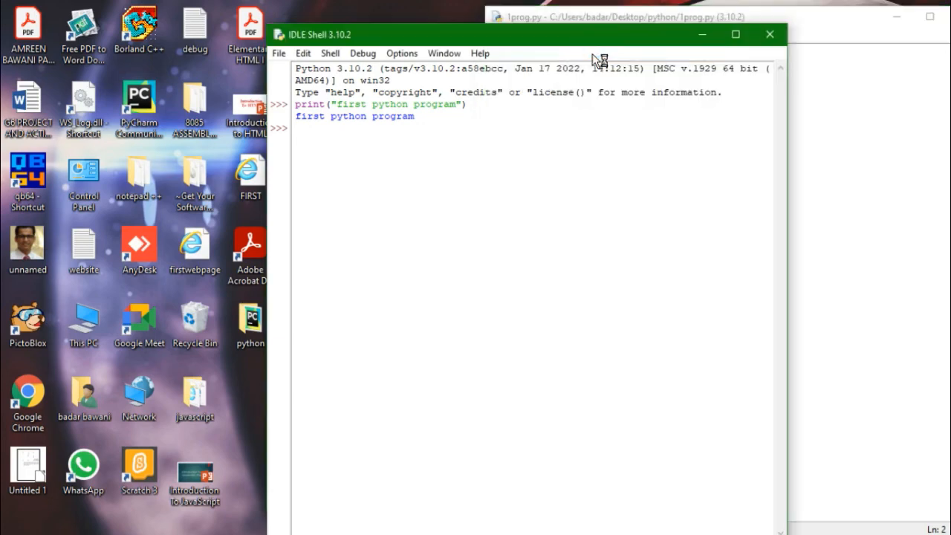